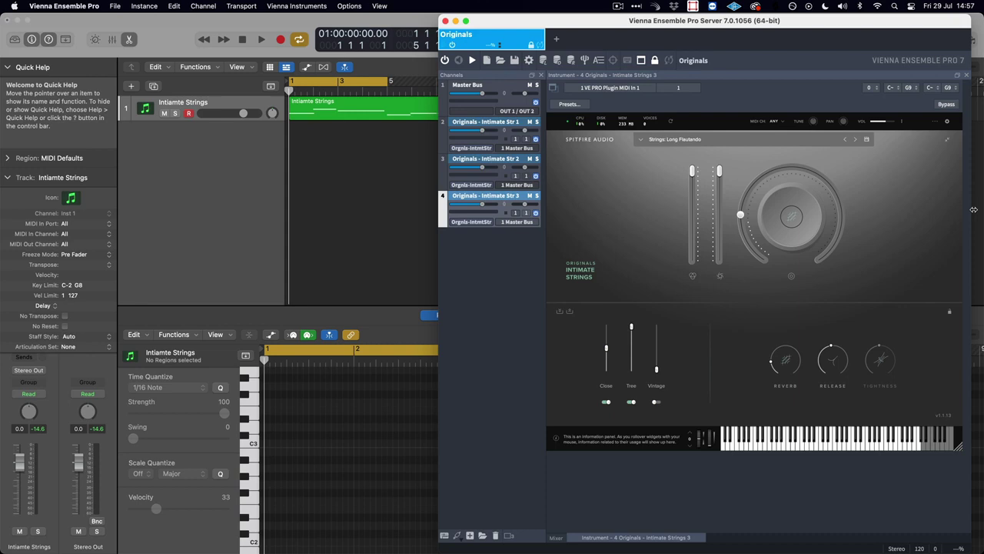
# Browse the Spitfire presets and keep Long Flautando loaded.
pyautogui.click(641, 140)
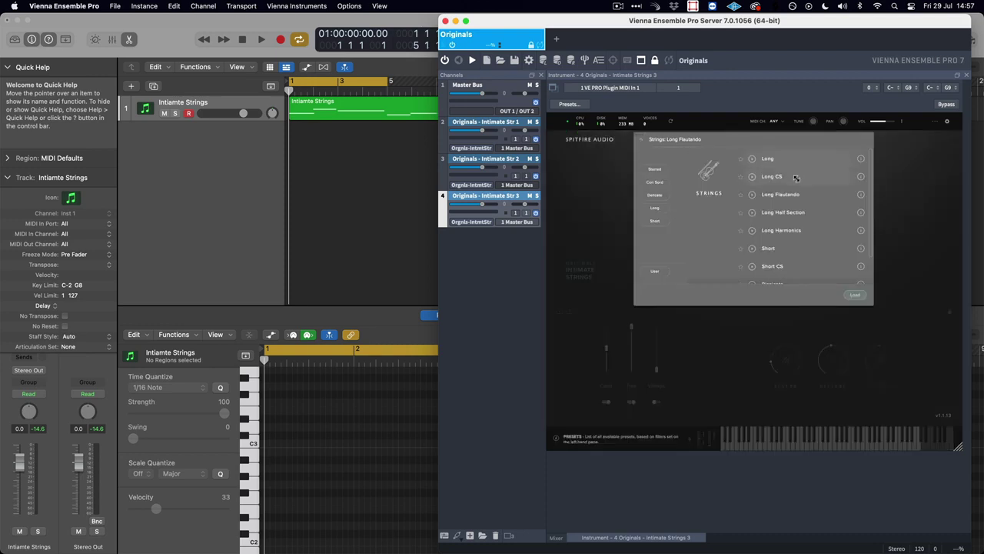
pyautogui.scroll(-2, 787, 231)
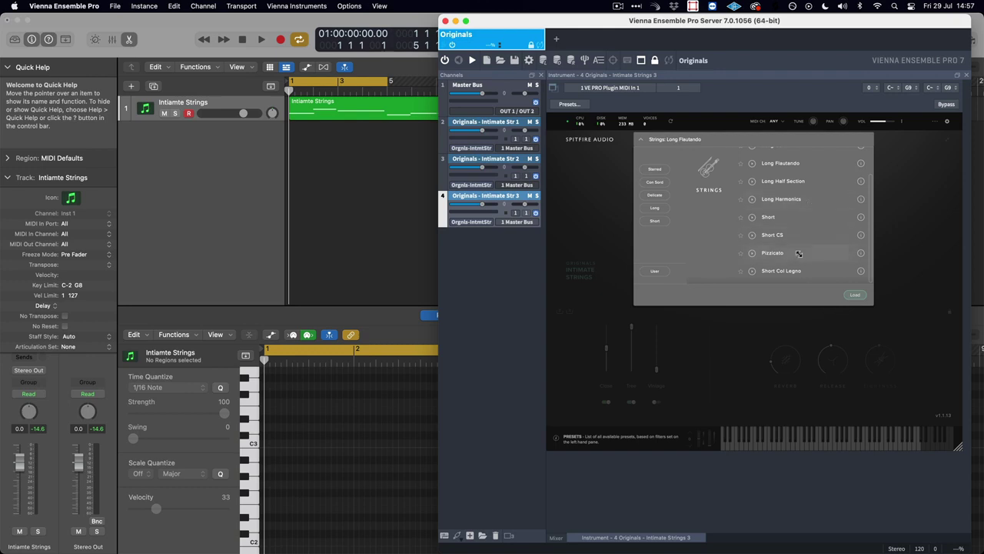
pyautogui.scroll(2, 799, 238)
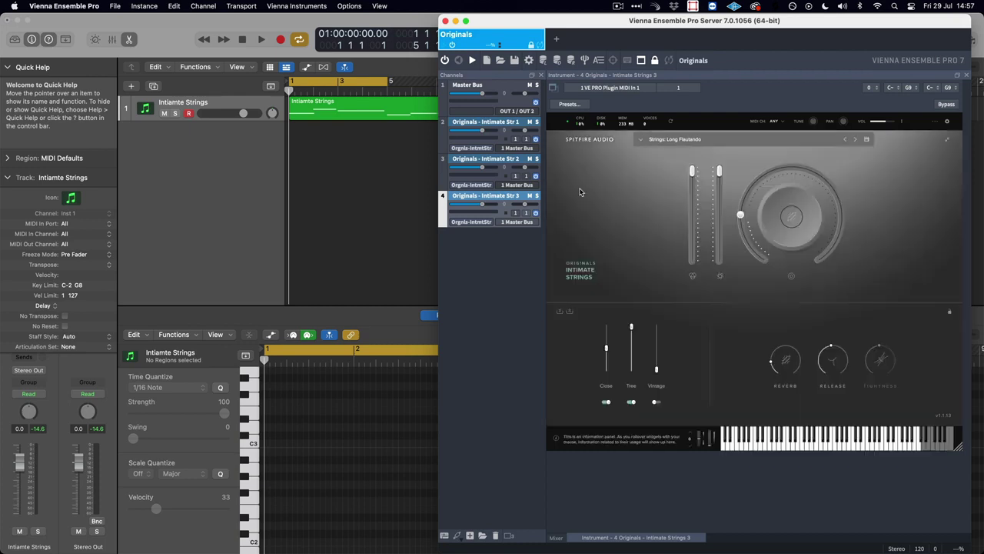
pyautogui.click(578, 193)
# Keep input VE PRO Plugin MIDI In 1; set Intimate Strings 3 to channel 3 and Intimate Strings 2 to channel 2.
pyautogui.click(515, 139)
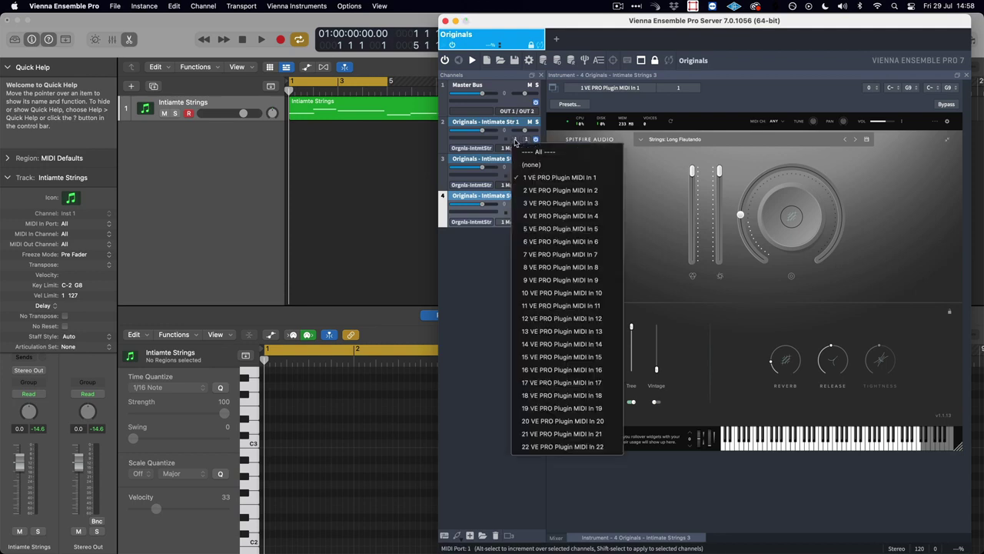
pyautogui.click(534, 178)
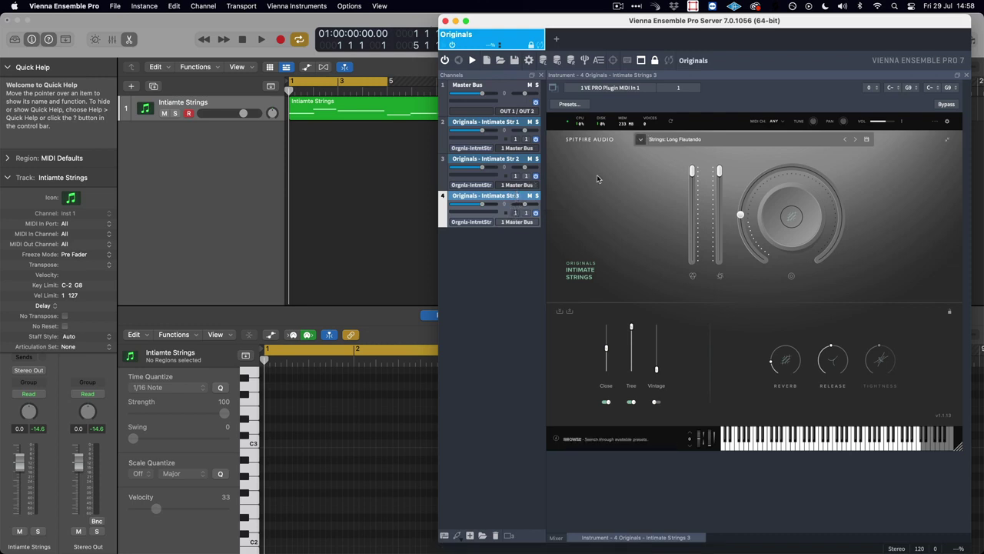
pyautogui.click(525, 213)
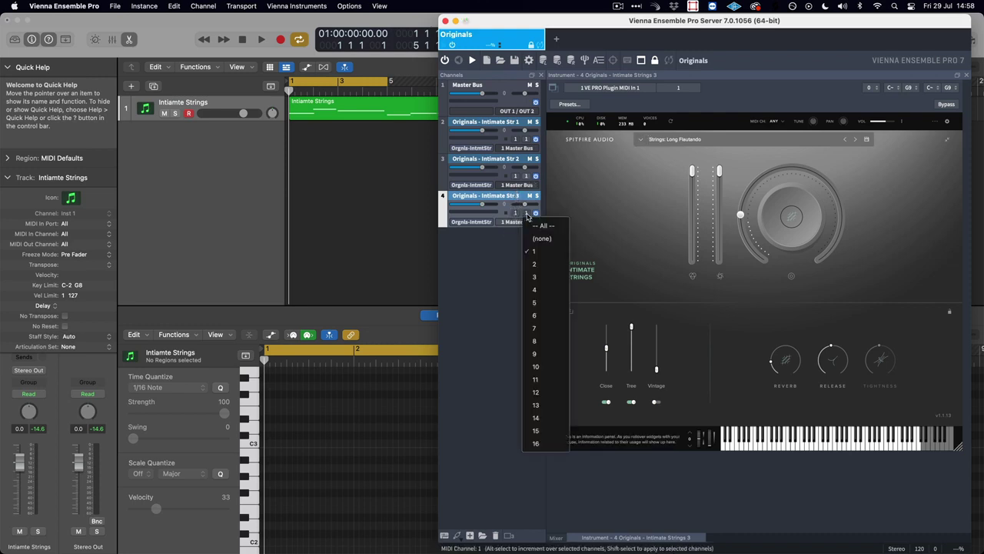
pyautogui.click(545, 276)
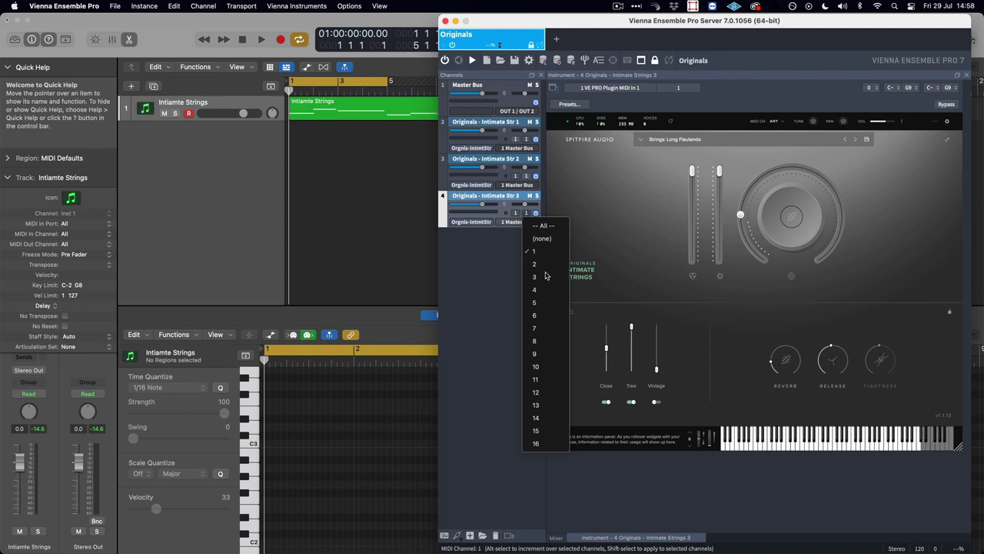
pyautogui.click(514, 160)
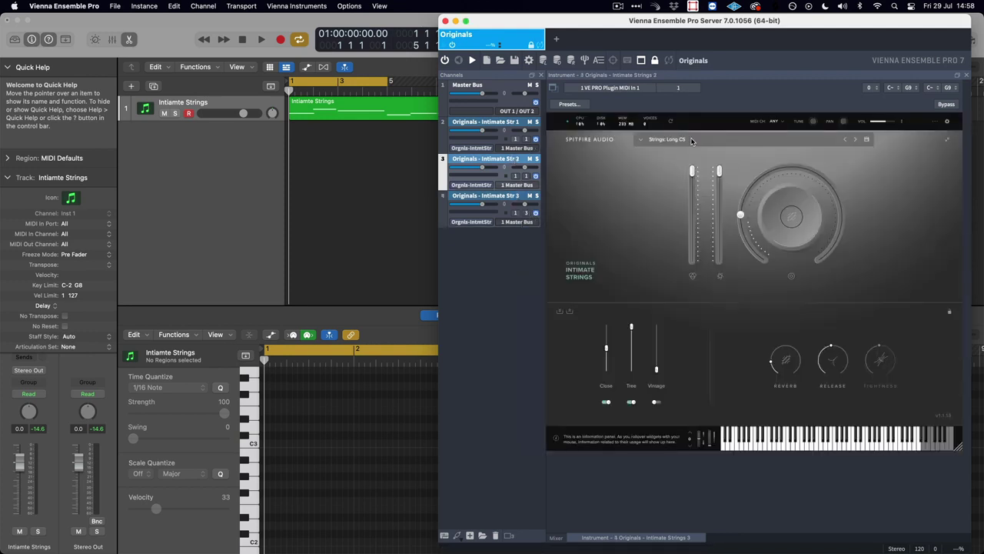
pyautogui.click(526, 176)
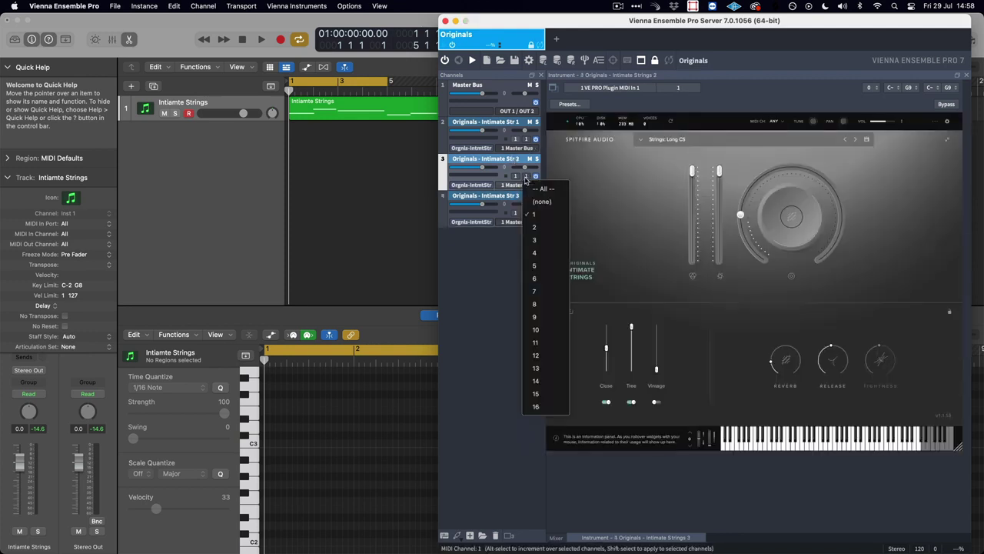
pyautogui.click(537, 227)
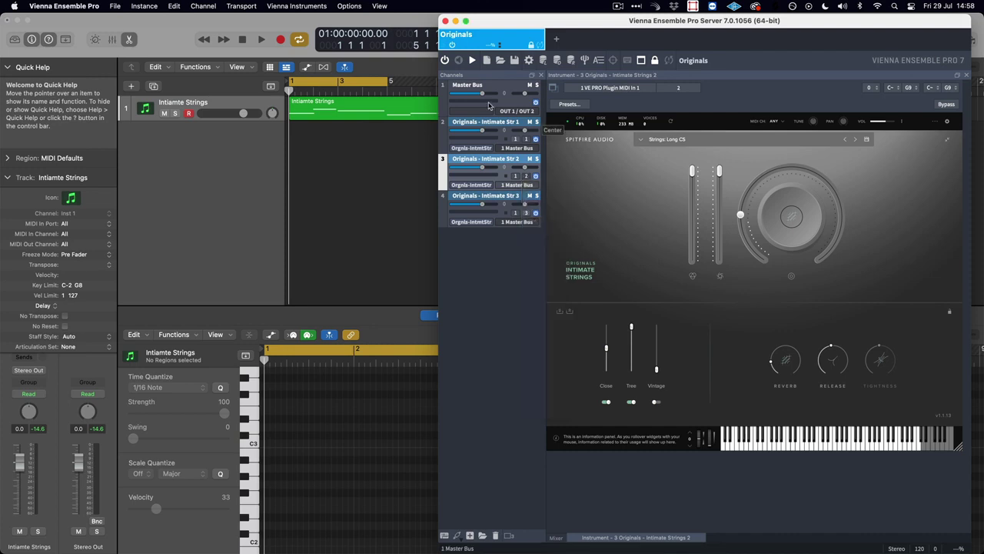
pyautogui.click(496, 127)
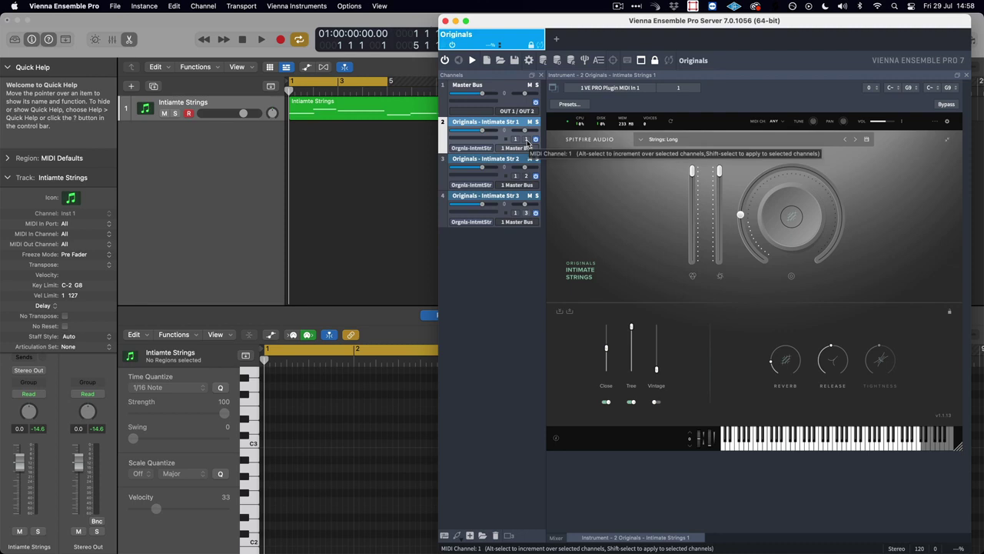
# Return to the Logic Pro project and leave the track's MIDI Out Channel on All.
pyautogui.click(251, 177)
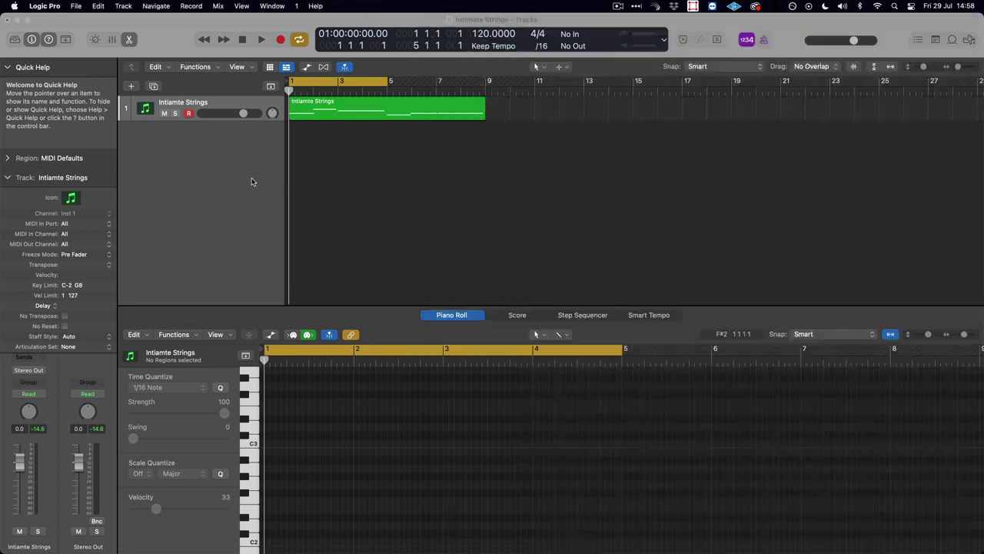
pyautogui.click(76, 245)
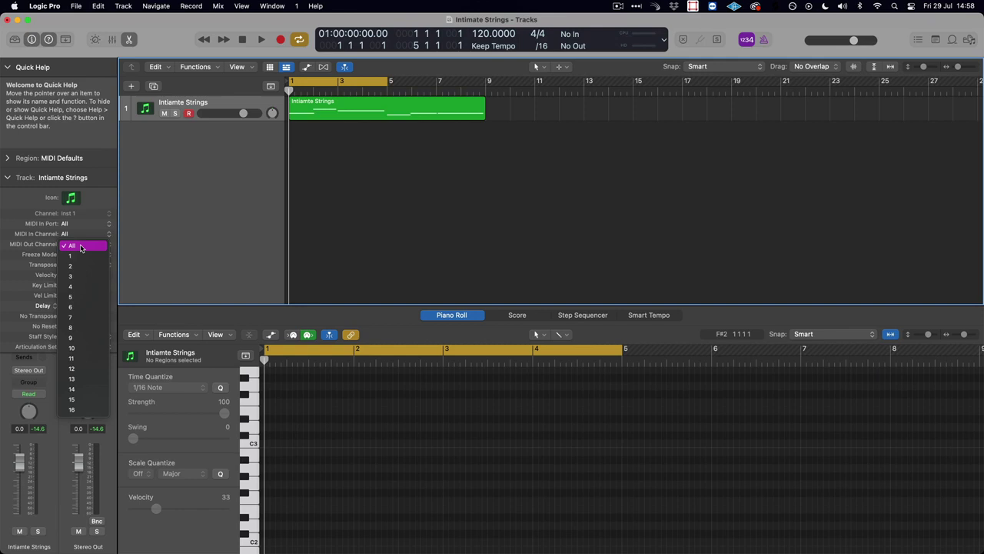
pyautogui.click(81, 246)
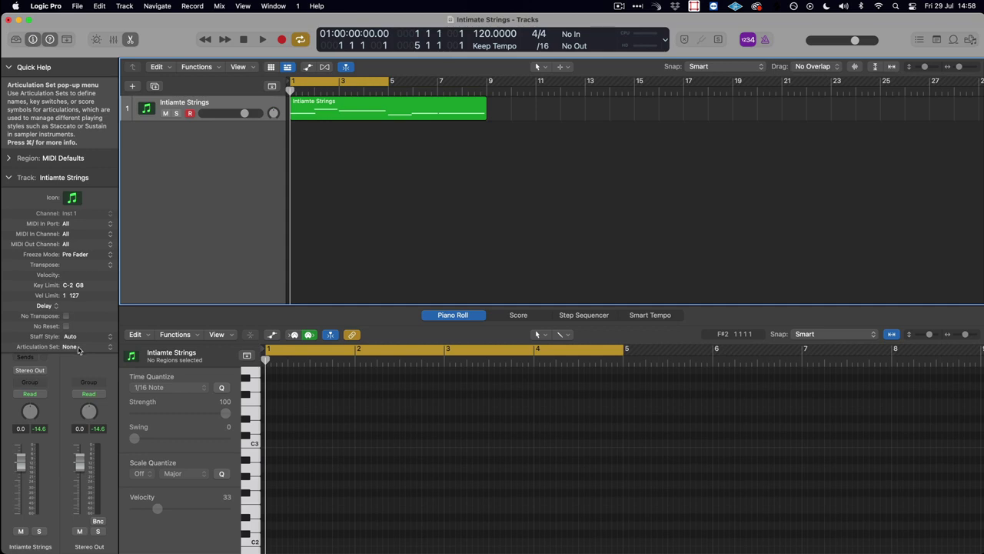
# Load Vienna Ensemble Pro AU3 (Stereo) on the Intimate Strings track and connect it to the Originals instance.
pyautogui.click(9, 179)
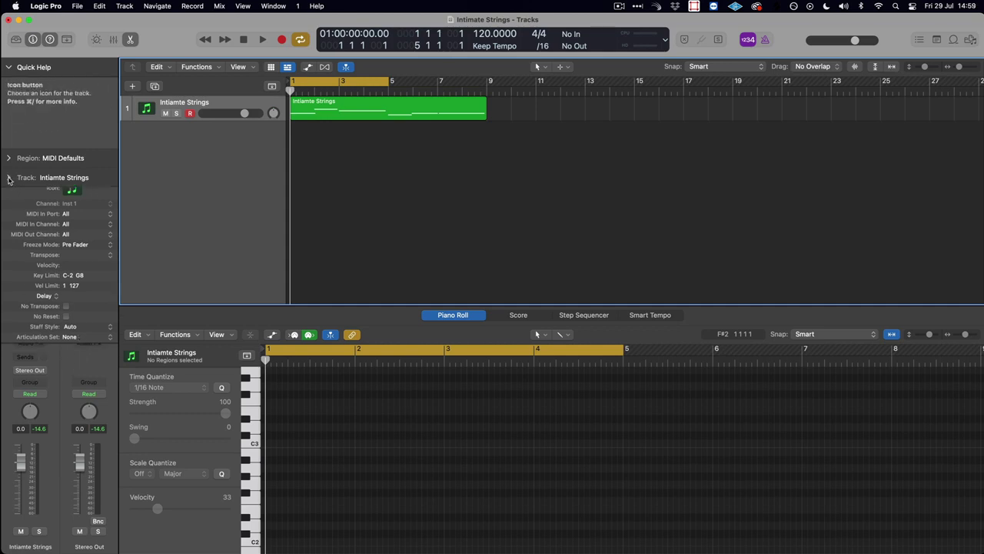
pyautogui.click(52, 331)
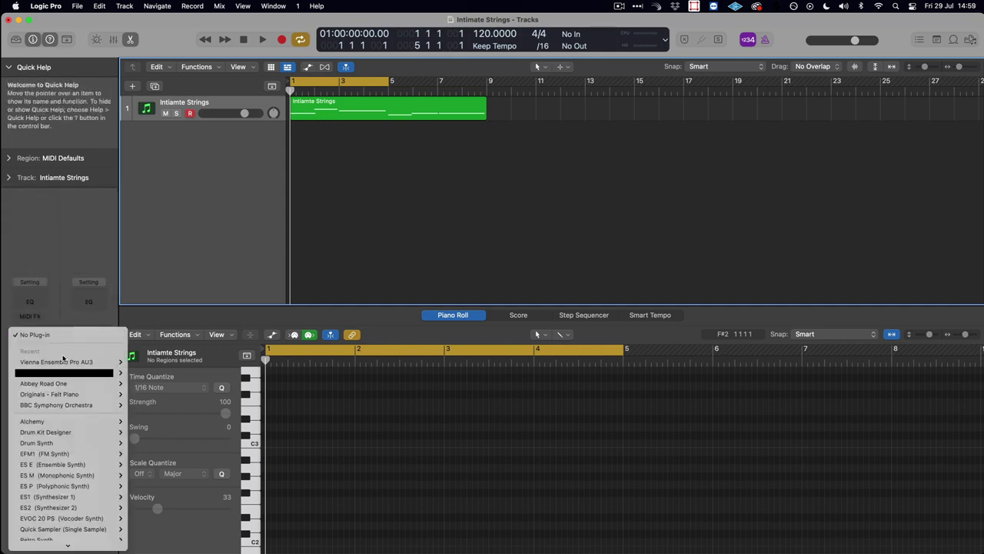
pyautogui.moveTo(64, 361)
pyautogui.click(136, 362)
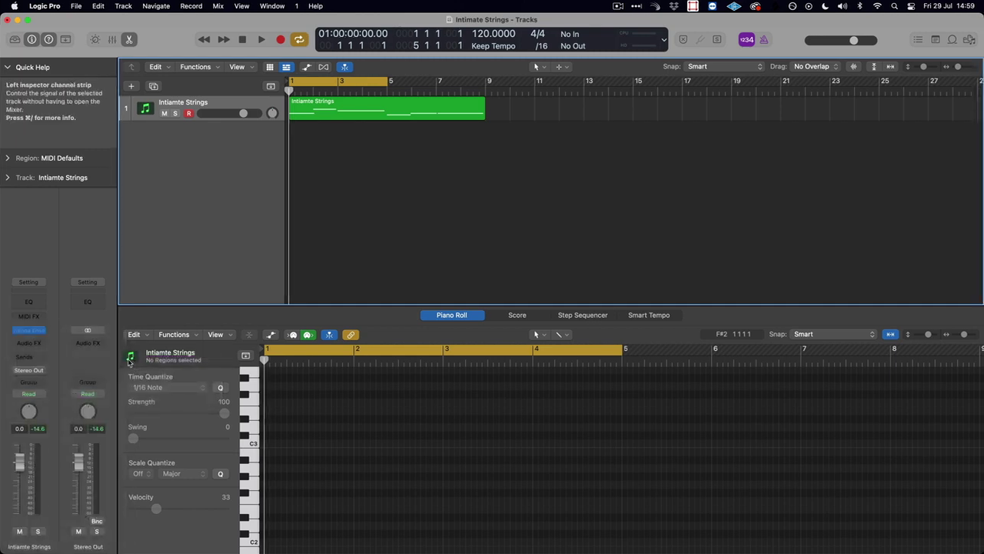
pyautogui.click(415, 267)
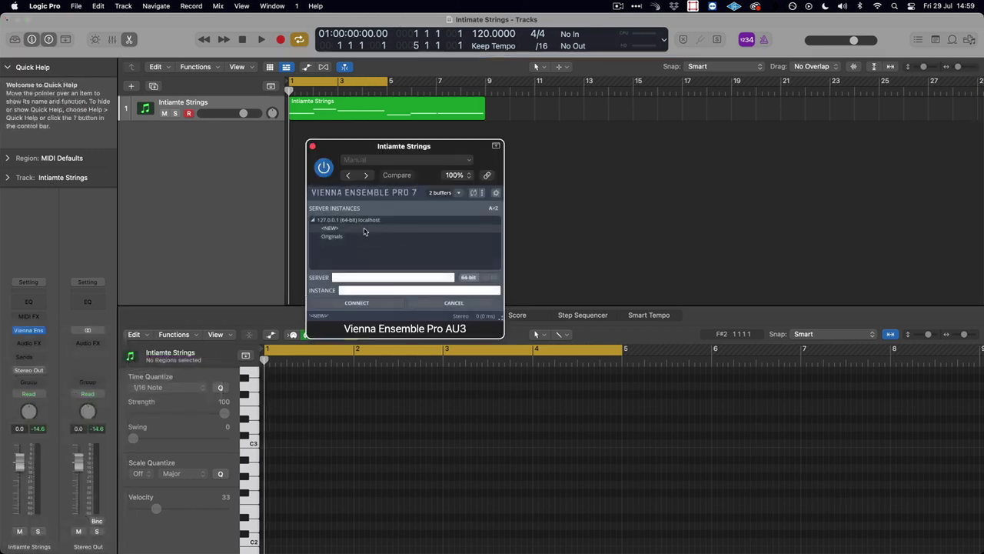
pyautogui.click(354, 237)
pyautogui.click(338, 303)
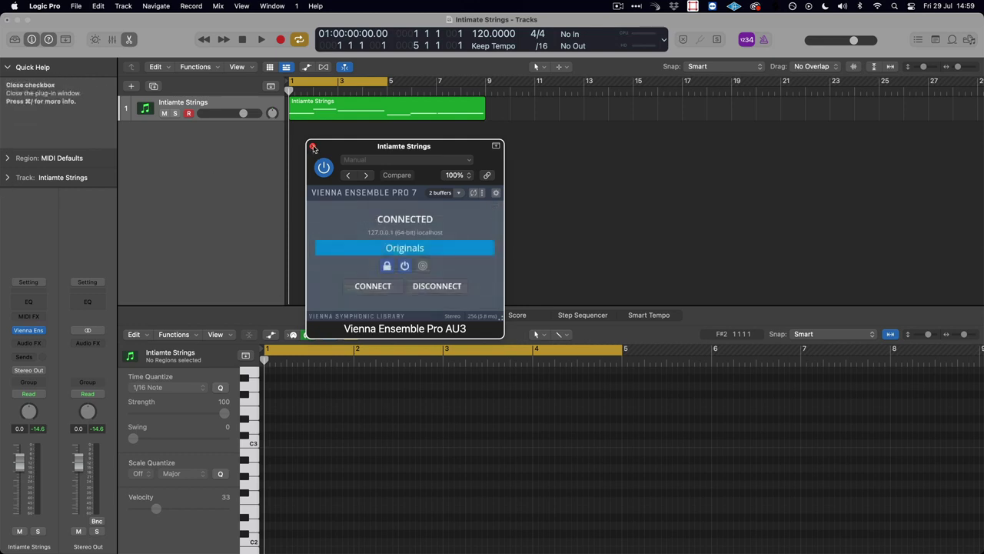
pyautogui.click(312, 146)
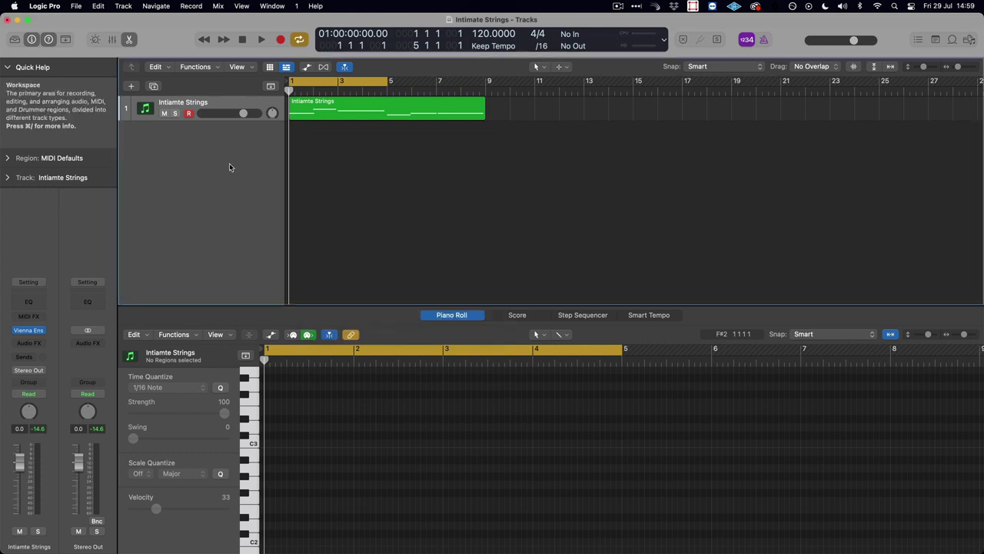
pyautogui.click(7, 179)
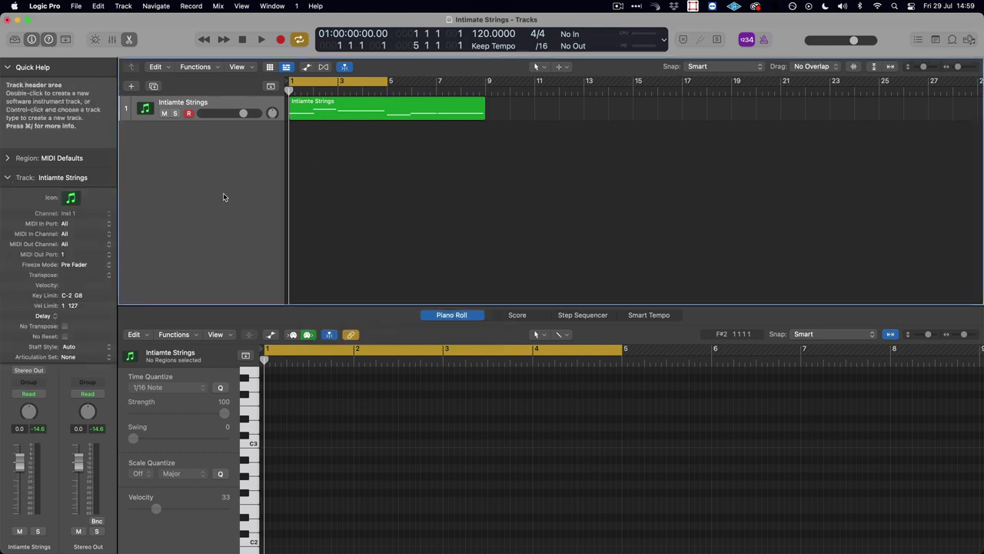
# Create a new articulation set containing three articulations.
pyautogui.click(80, 357)
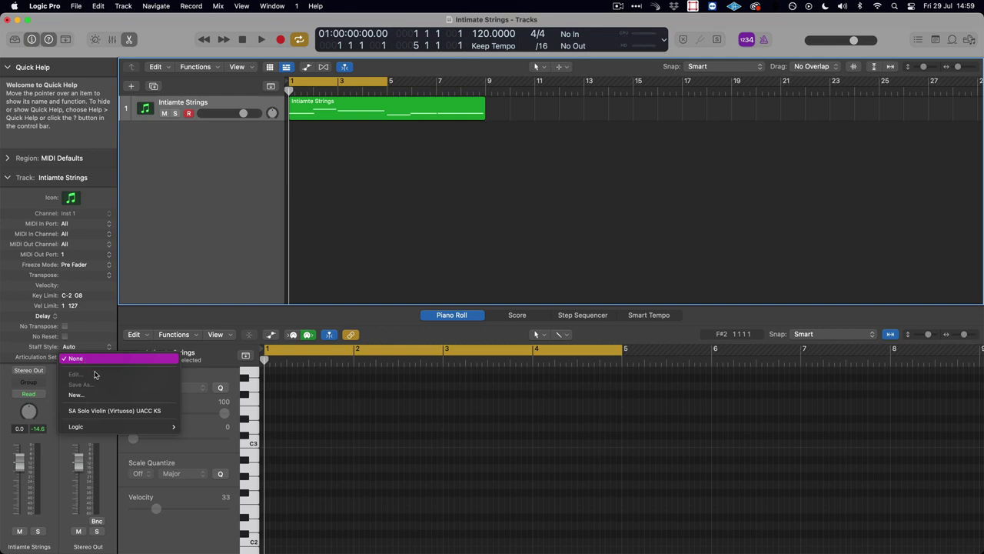
pyautogui.click(100, 396)
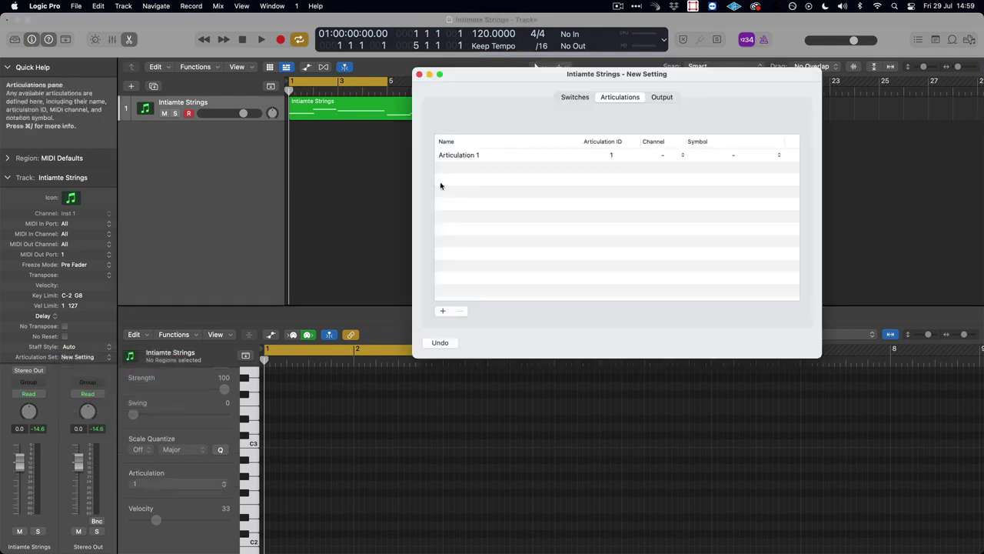
pyautogui.click(442, 311)
pyautogui.click(442, 310)
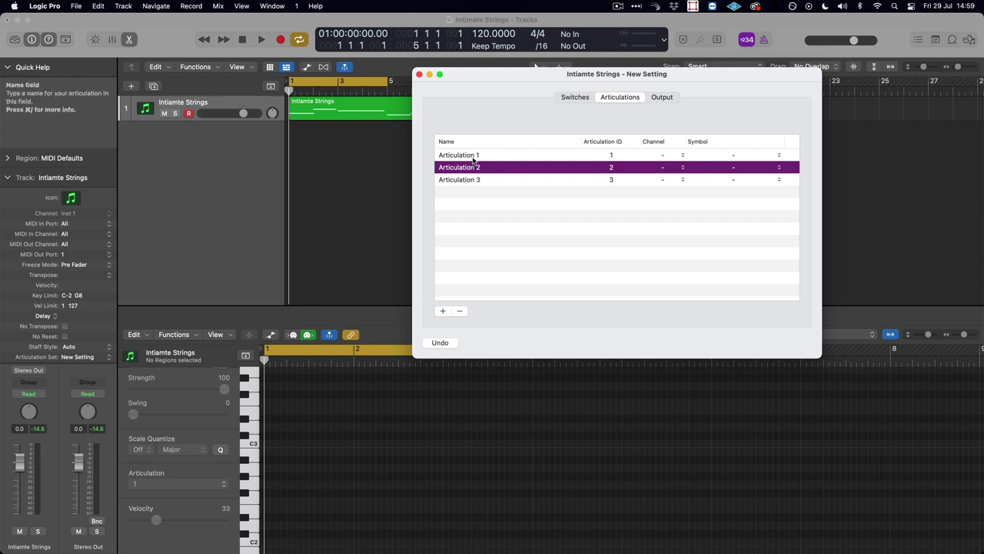
# Name the three articulations Longs, Long CS and Long Flaut.
pyautogui.click(475, 156)
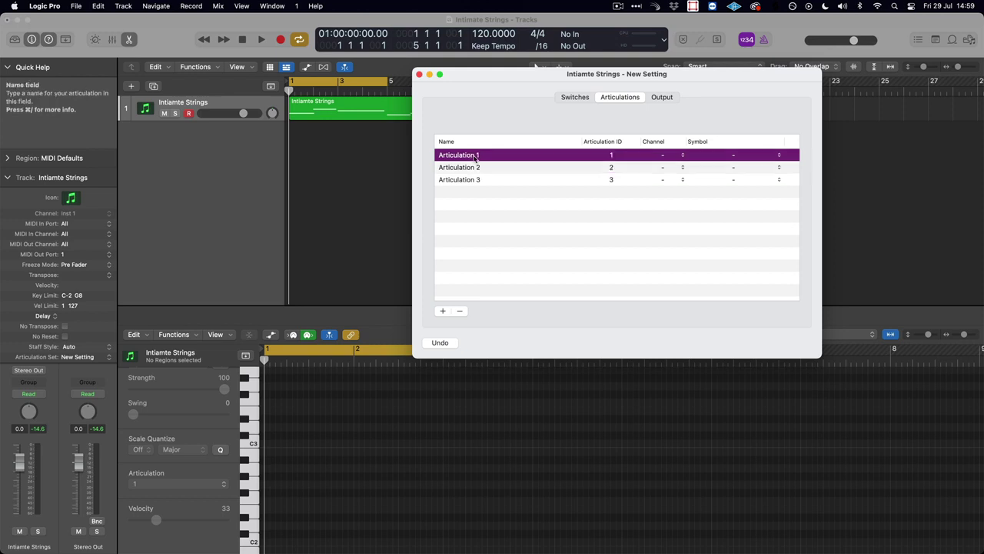
pyautogui.doubleClick(478, 156)
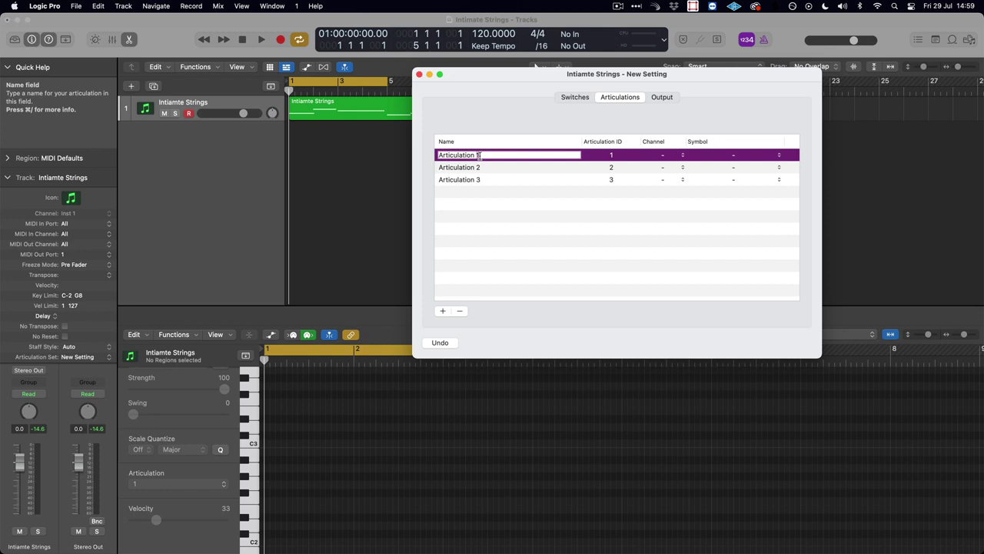
pyautogui.write('Longs')
pyautogui.press('Tab')
pyautogui.press('Tab')
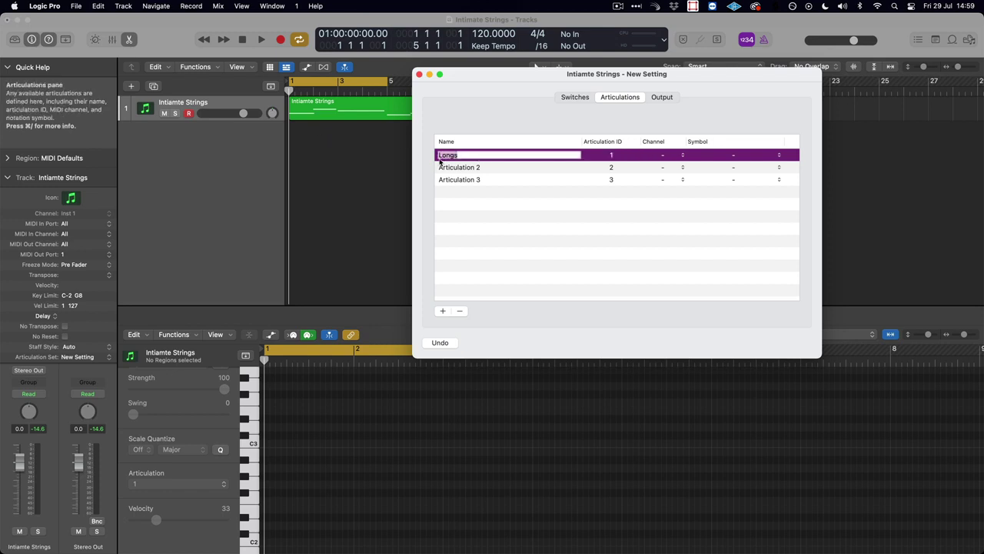
pyautogui.press('Tab')
pyautogui.write('Long CS')
pyautogui.press('Tab')
pyautogui.press('Tab')
pyautogui.press('Tab')
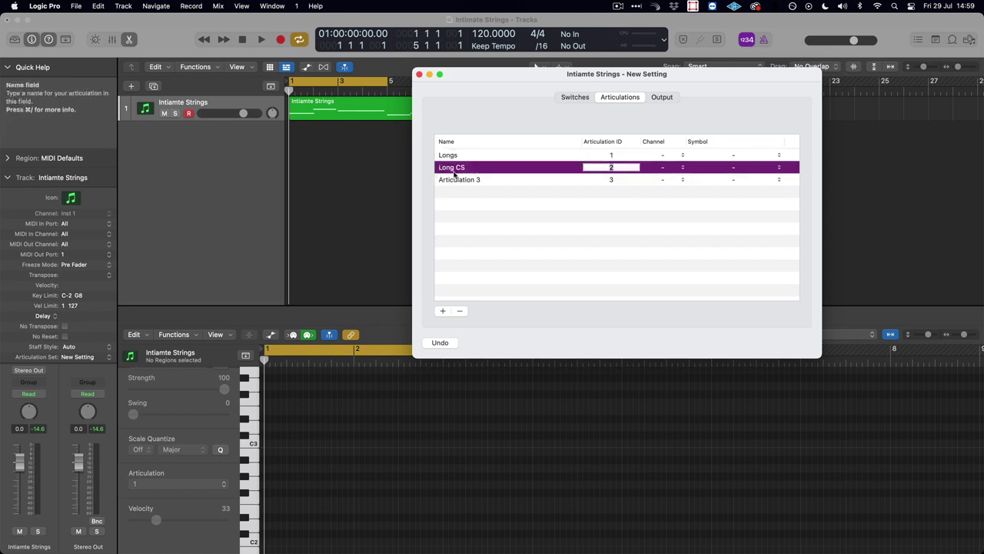
pyautogui.write('Long Flaut')
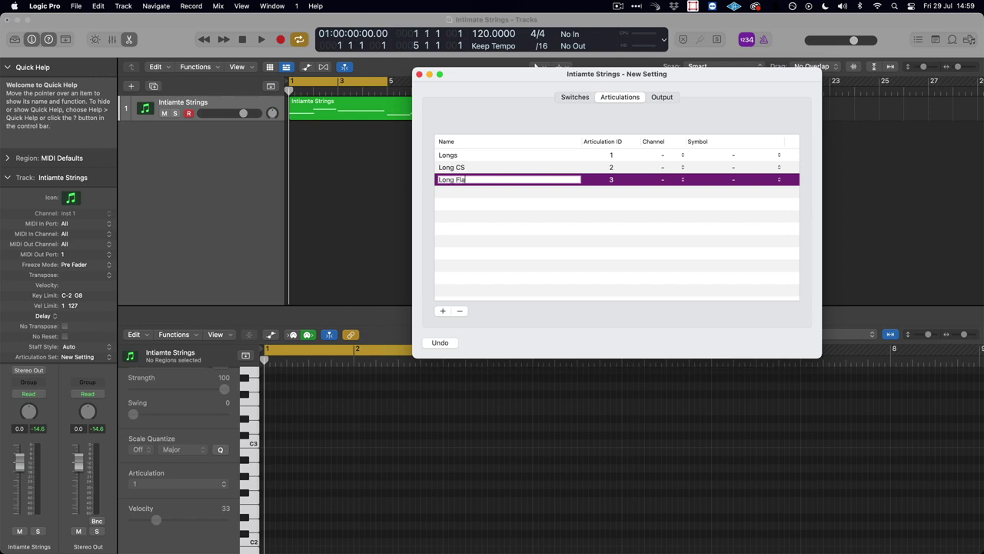
pyautogui.press('Return')
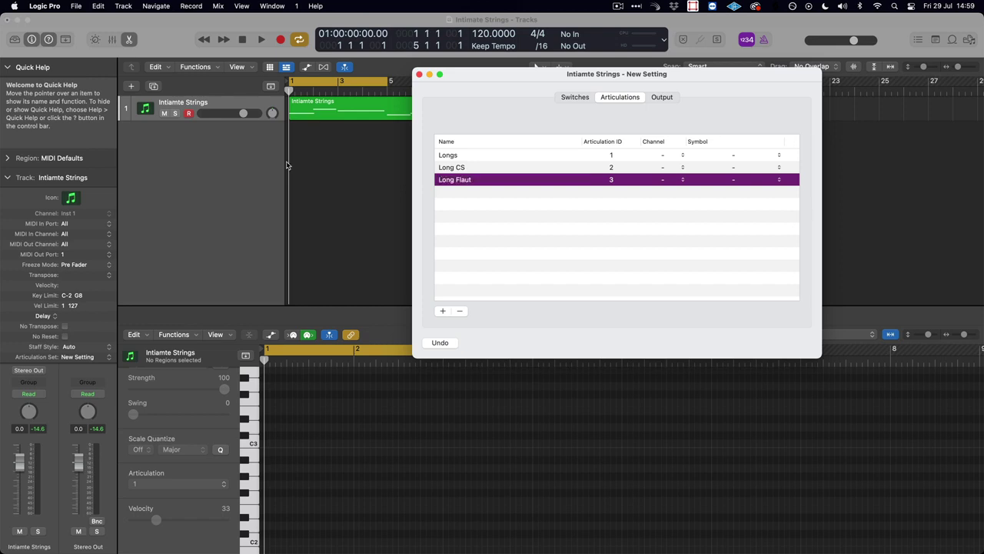
# Set the Channel of Longs, Long CS and Long Flaut to 1, 2 and 3.
pyautogui.click(662, 155)
pyautogui.click(667, 166)
pyautogui.click(665, 166)
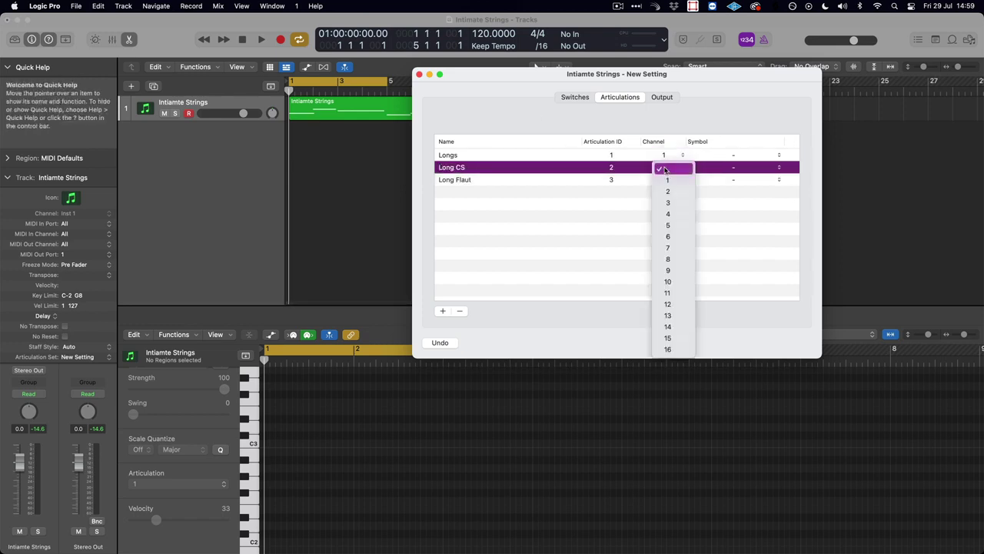
pyautogui.click(669, 194)
pyautogui.click(666, 179)
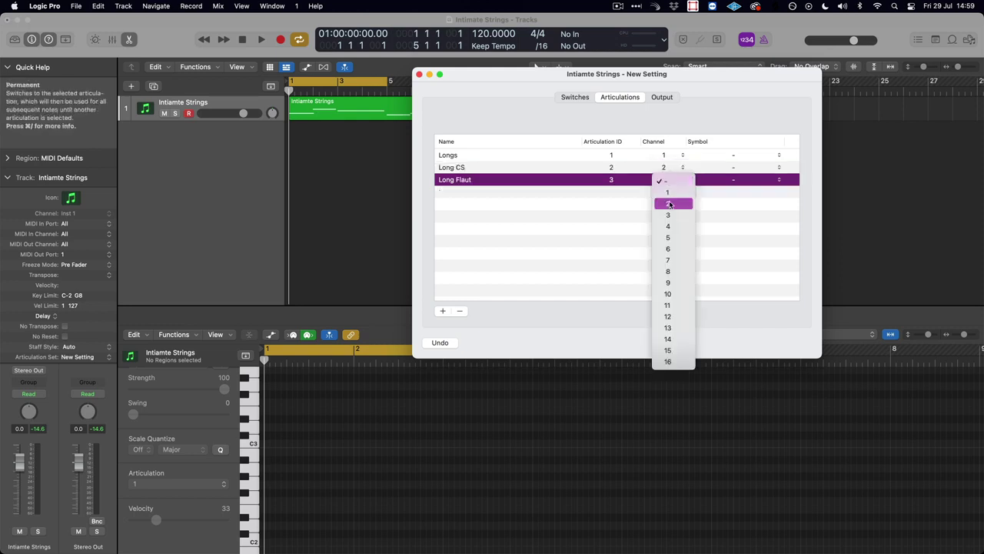
pyautogui.click(668, 215)
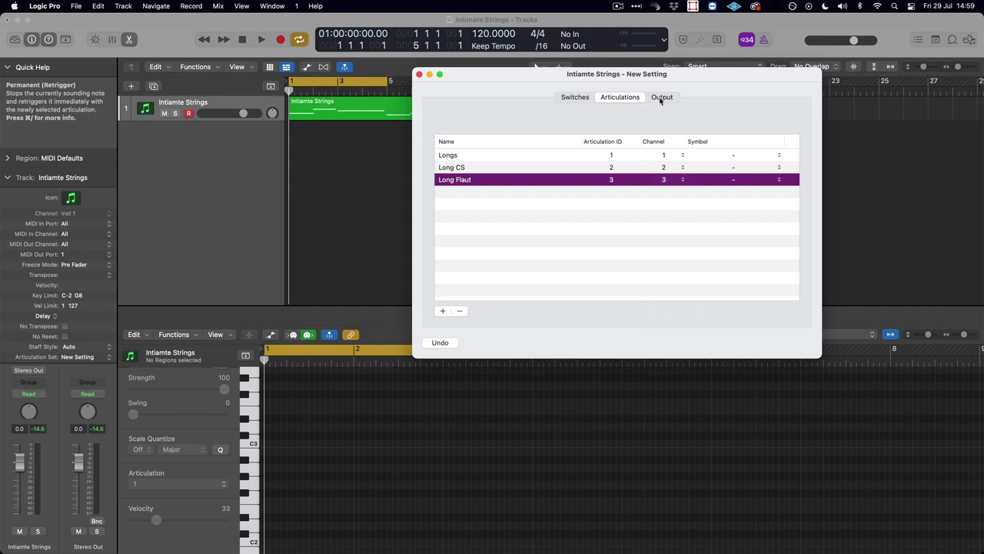
# Set the output channels of Longs, Long CS and Long Flaut to 1, 2 and 3.
pyautogui.click(660, 97)
pyautogui.click(626, 155)
pyautogui.click(631, 168)
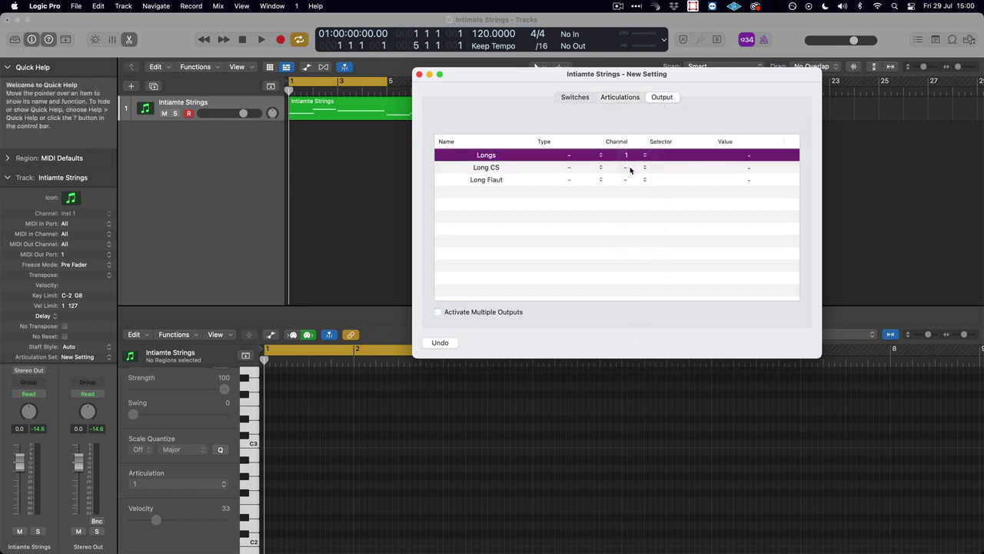
pyautogui.click(627, 168)
pyautogui.click(629, 190)
pyautogui.click(627, 180)
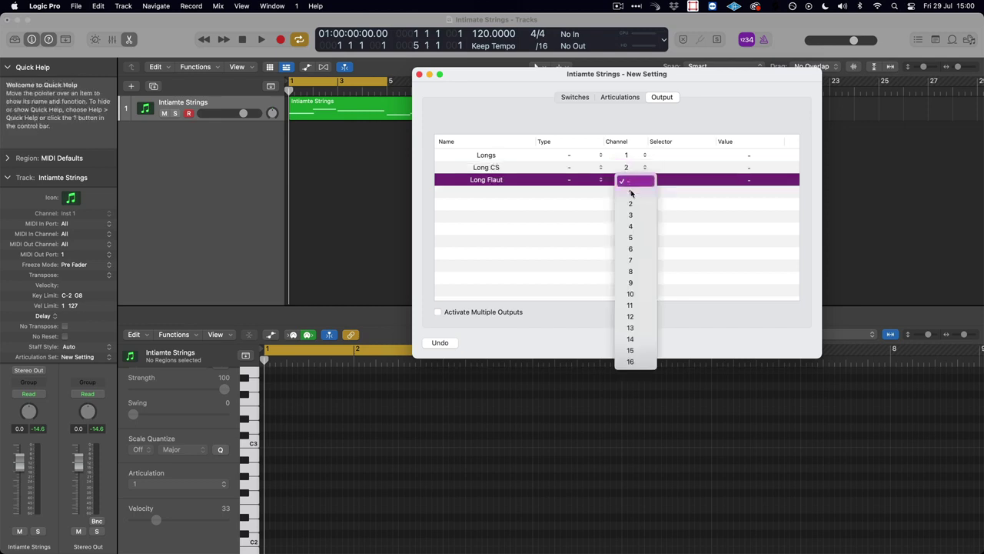
pyautogui.click(630, 217)
# Make all three articulations output Note On, then close the articulation set editor.
pyautogui.click(572, 156)
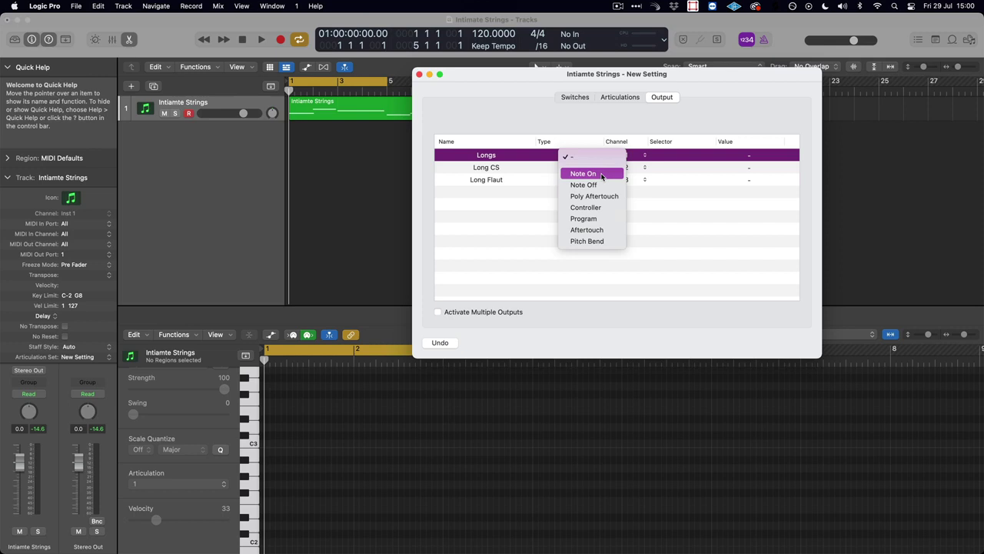
pyautogui.click(601, 174)
pyautogui.click(576, 167)
pyautogui.click(580, 185)
pyautogui.click(580, 183)
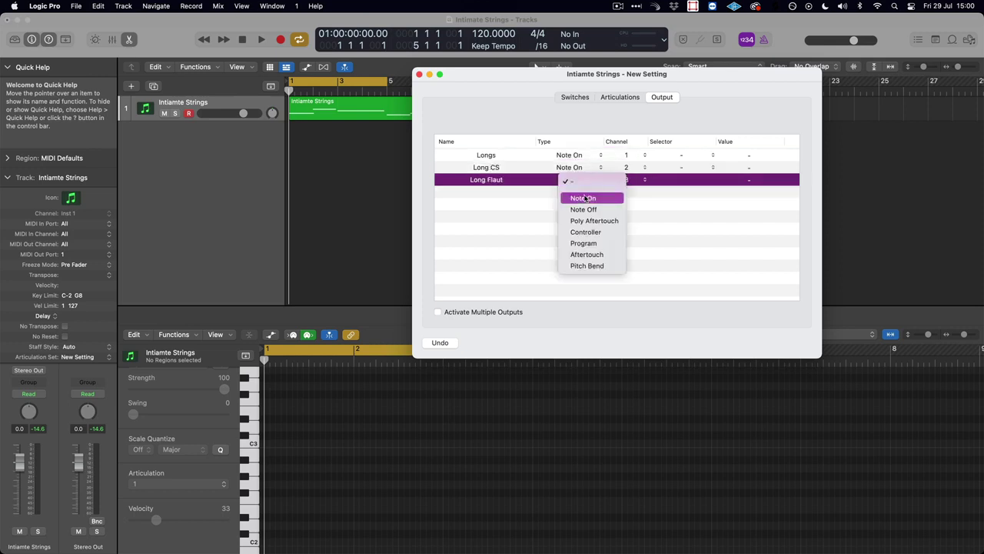
pyautogui.click(582, 197)
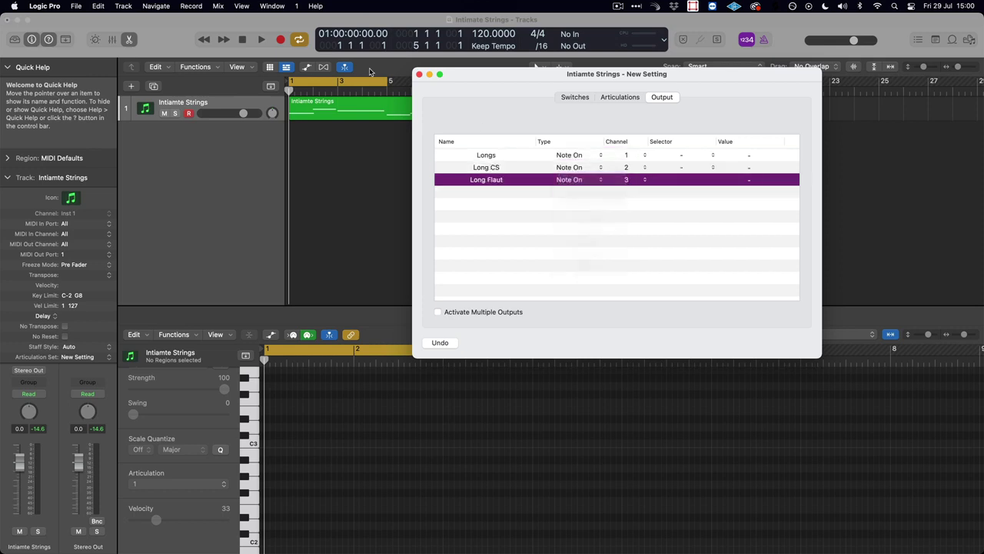
pyautogui.click(419, 75)
# Show the Intimate Strings region's notes and keep the first bar-1 note on Longs.
pyautogui.click(388, 111)
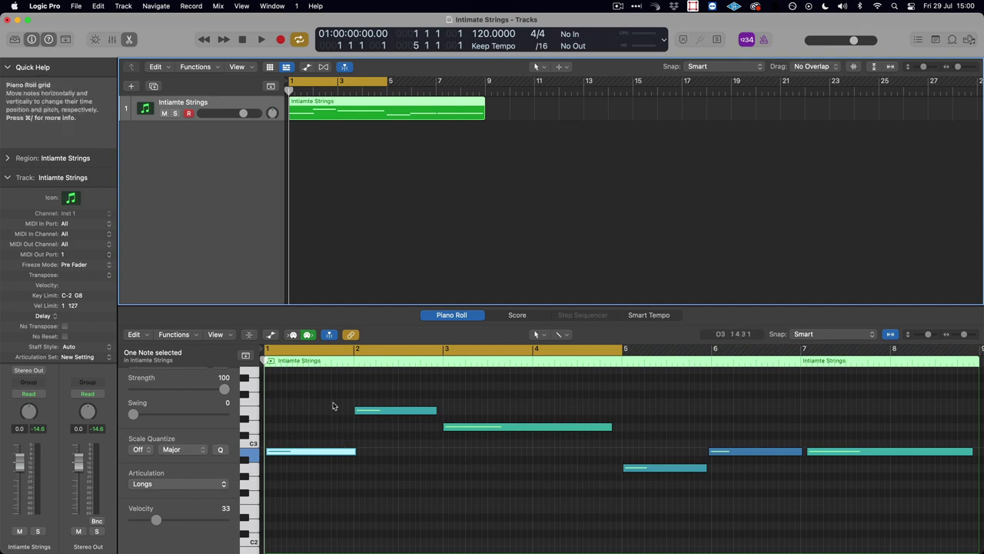
pyautogui.click(377, 439)
pyautogui.click(297, 451)
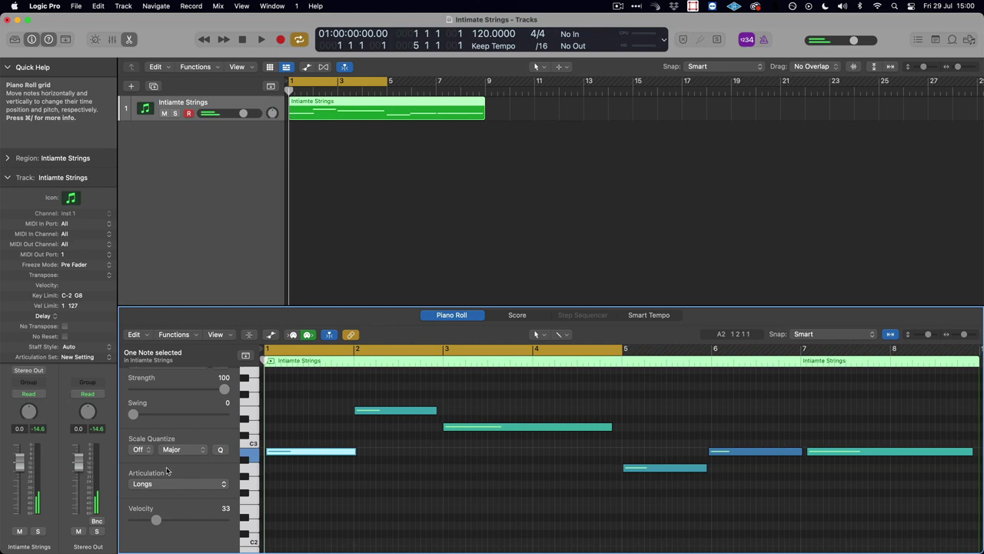
pyautogui.click(171, 486)
pyautogui.click(171, 483)
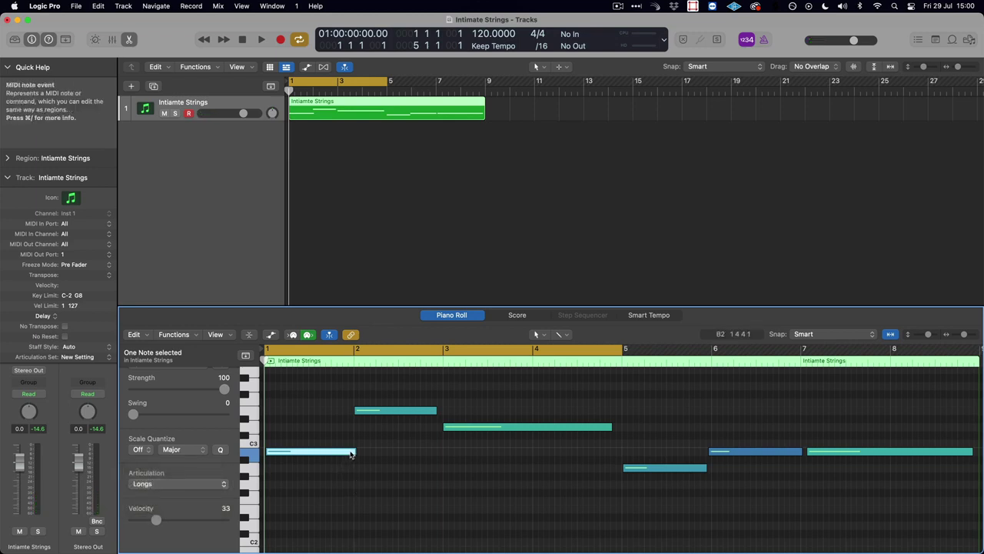
# Assign Long Flaut to the bar-3 note and Long CS to the bar-2 note.
pyautogui.moveTo(392, 390); pyautogui.dragTo(395, 451)
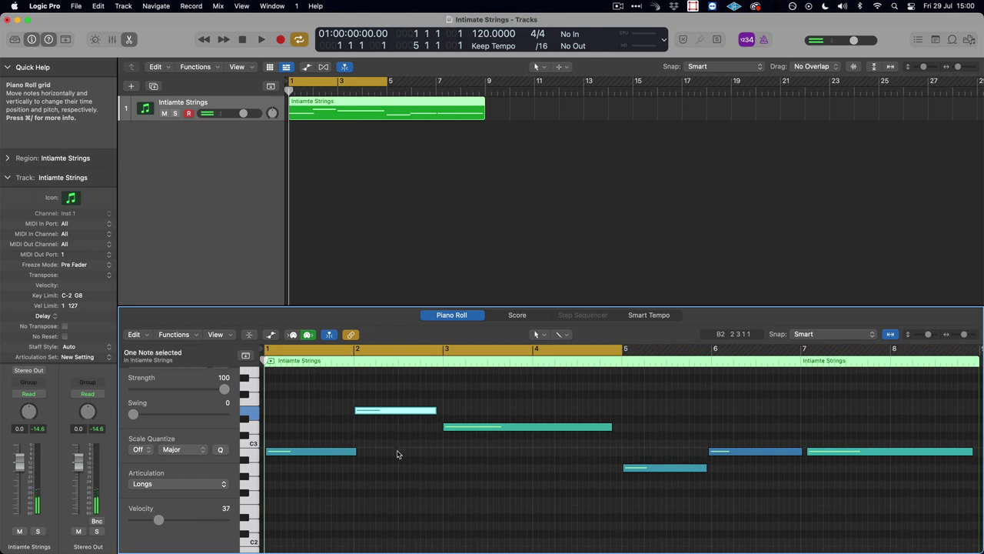
pyautogui.click(461, 426)
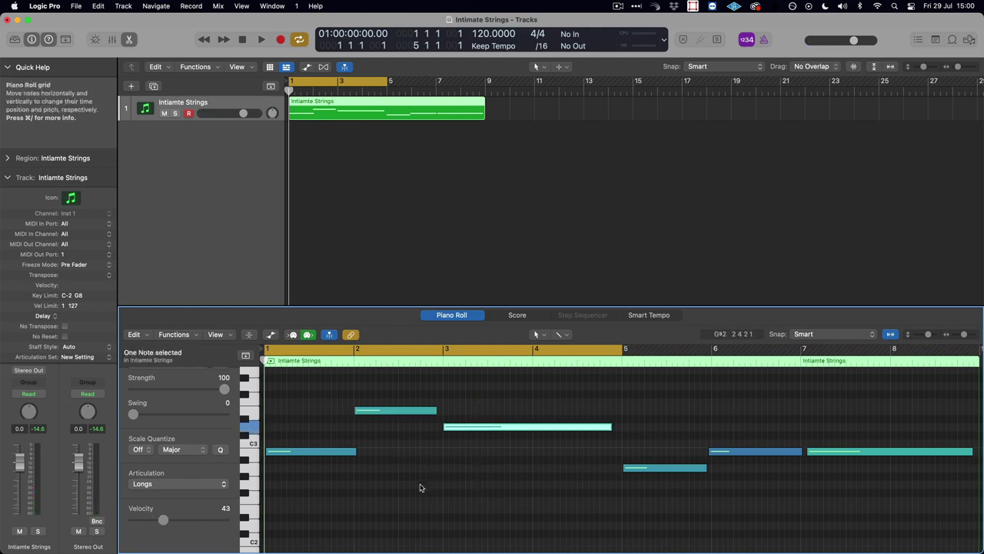
pyautogui.click(451, 452)
pyautogui.click(461, 426)
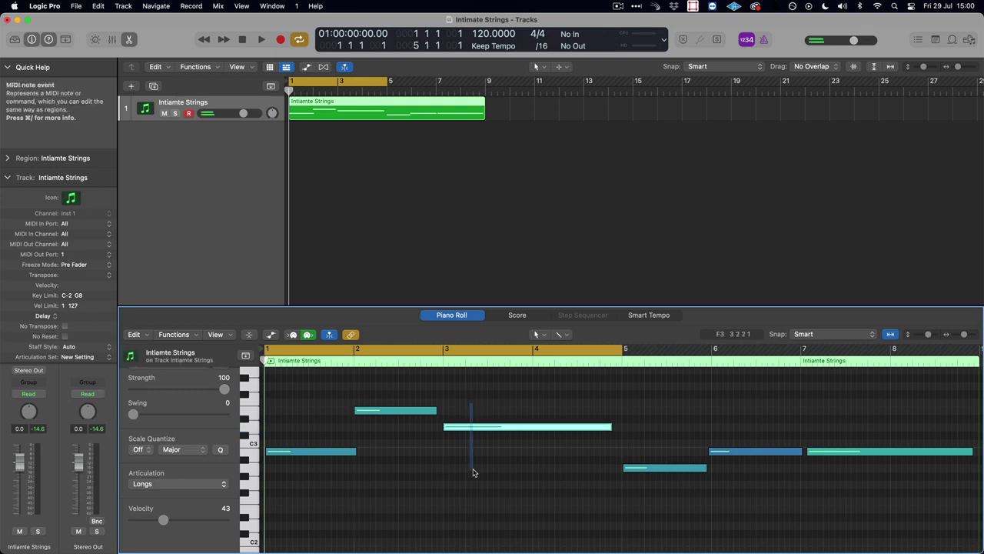
pyautogui.click(167, 484)
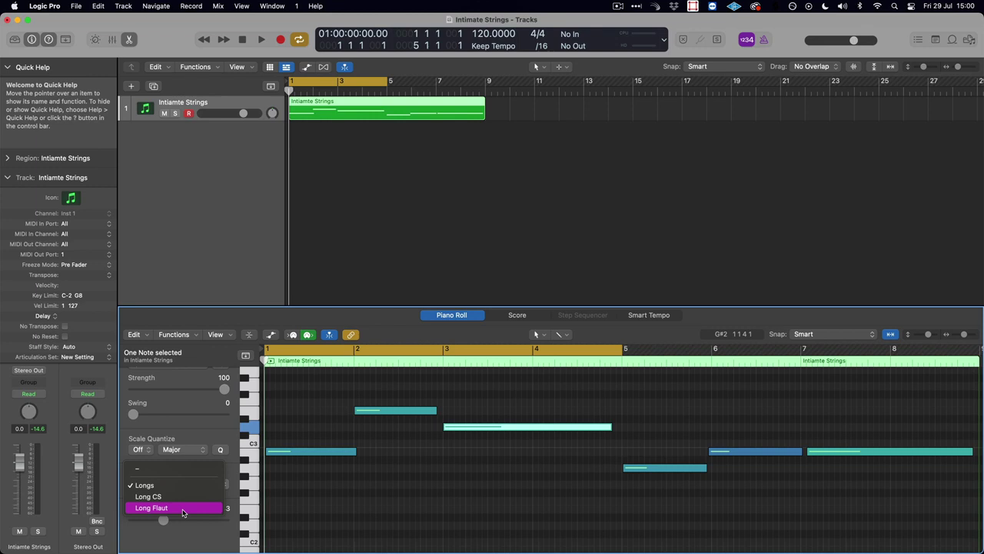
pyautogui.click(183, 508)
pyautogui.click(388, 409)
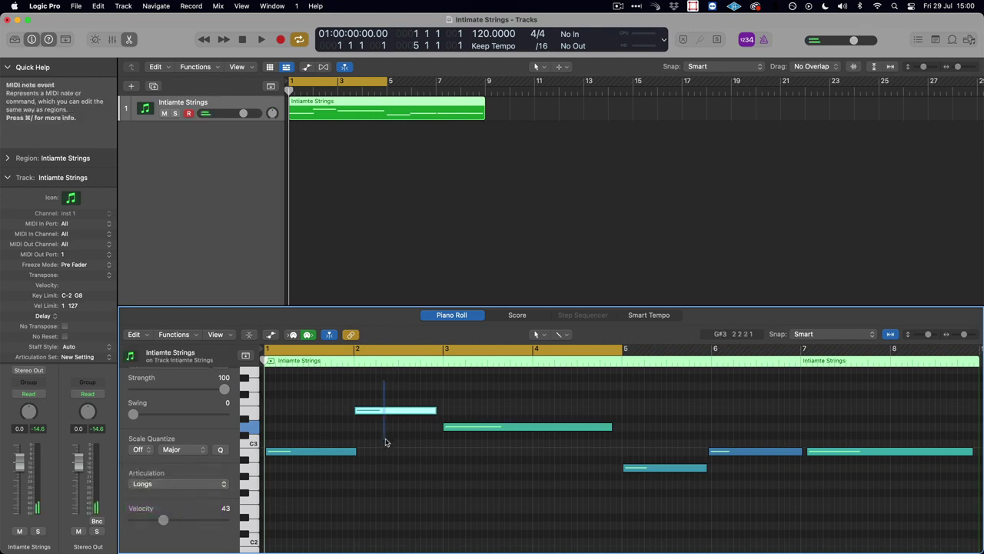
pyautogui.click(180, 484)
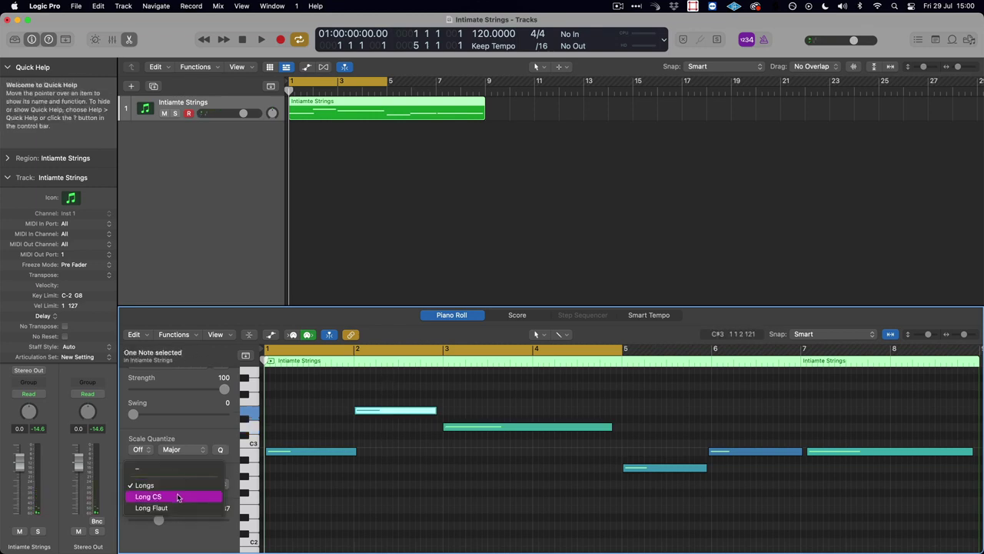
pyautogui.click(178, 497)
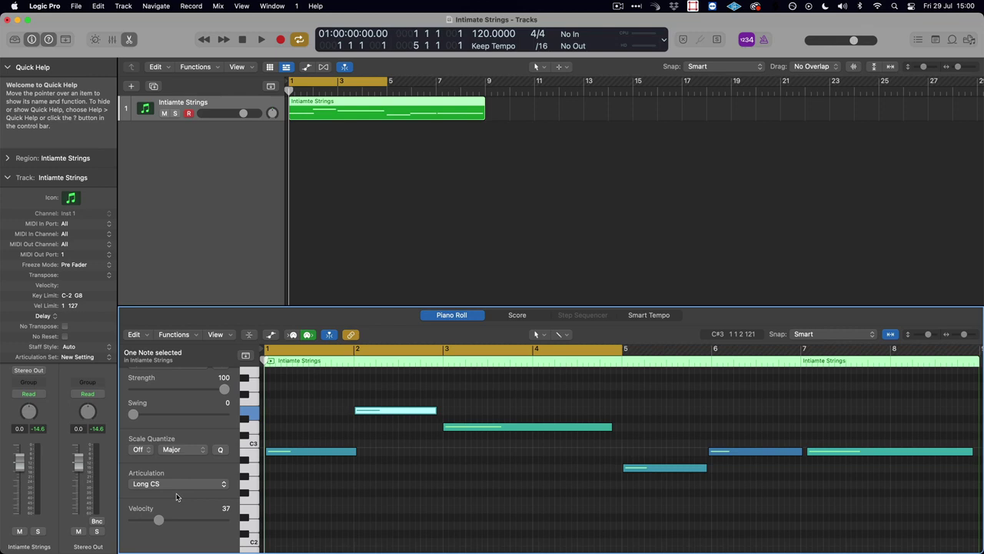
# Play the strings region and switch to the Vienna Ensemble Pro window with Cmd-Tab.
pyautogui.press('space')
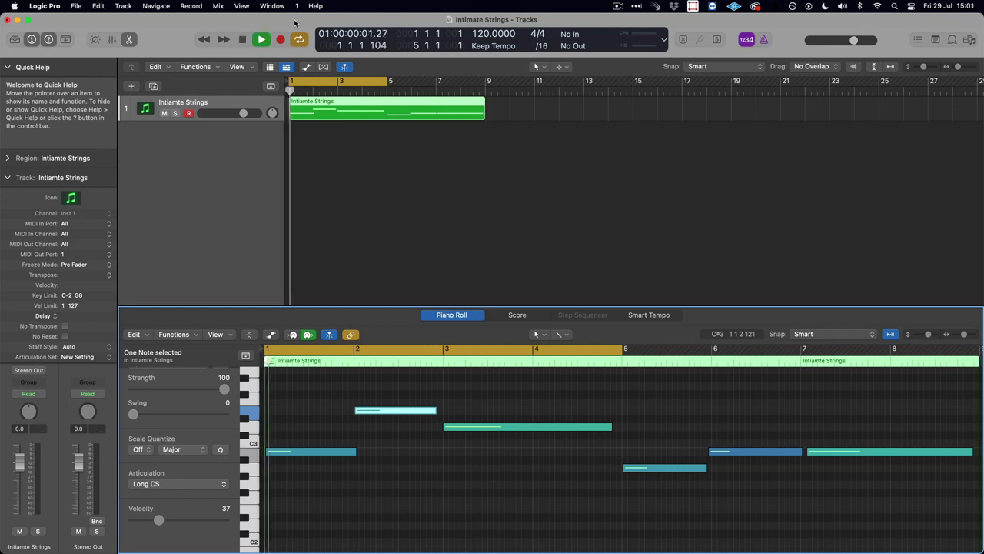
pyautogui.press('super+Tab')
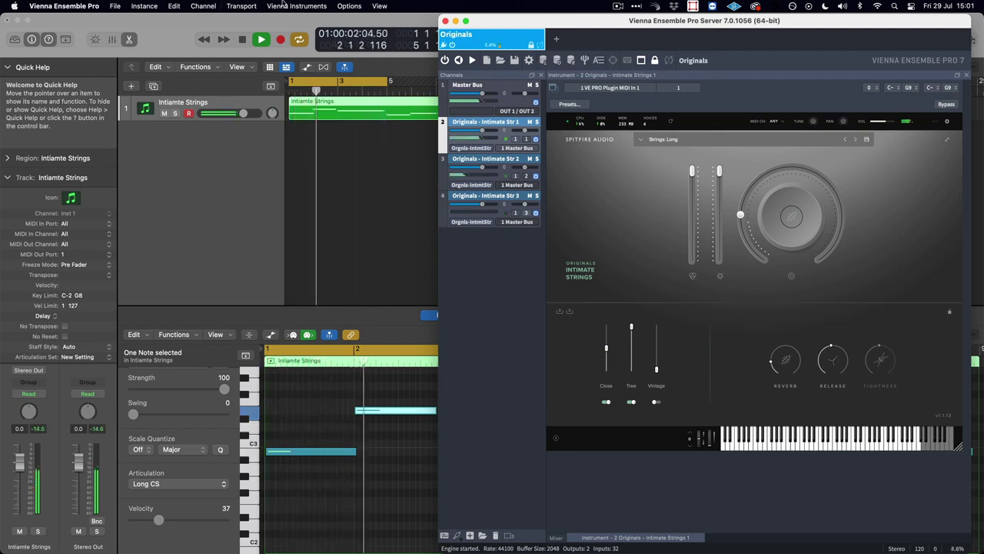
# Jump the playhead to the start, stop playback, and return to the Vienna Ensemble Pro window.
pyautogui.press('Return')
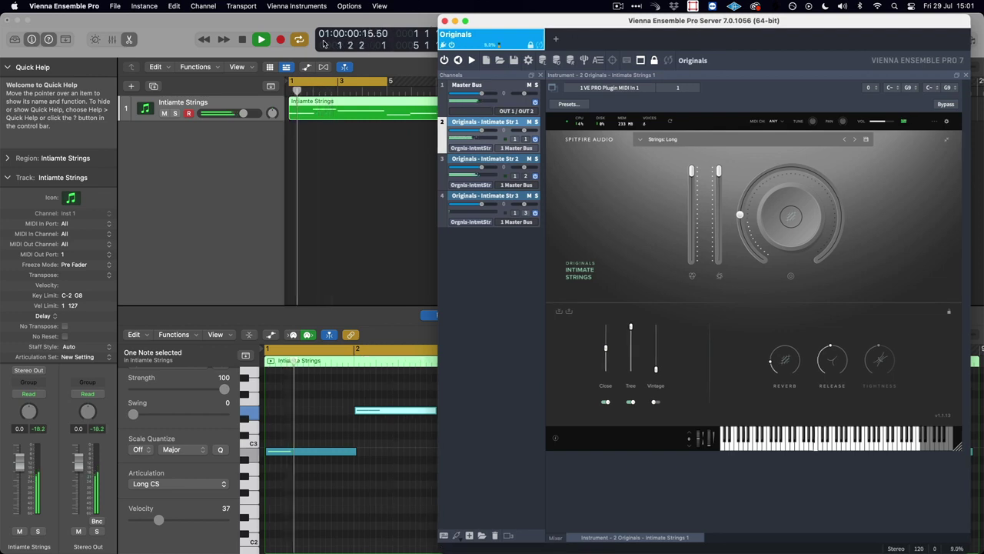
pyautogui.click(246, 44)
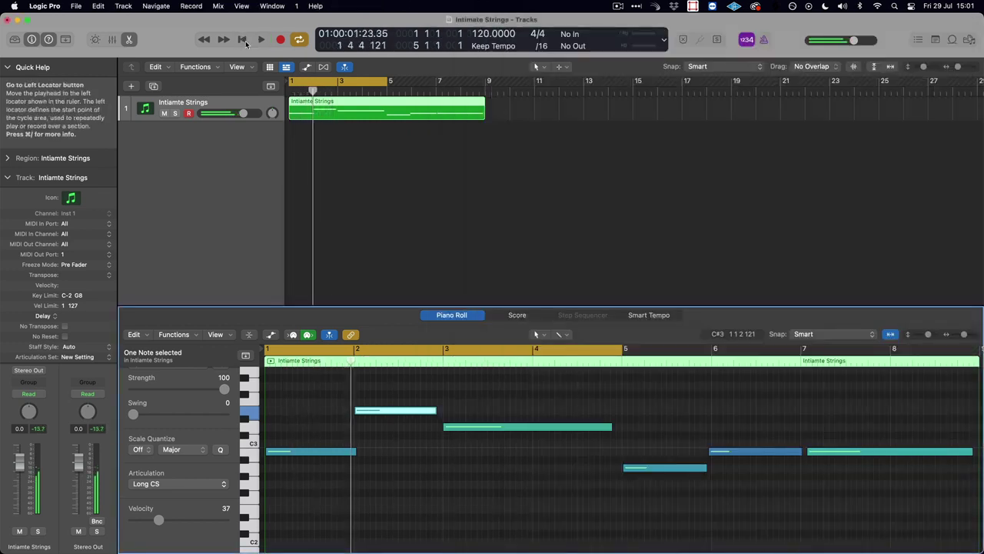
pyautogui.press('super+Tab')
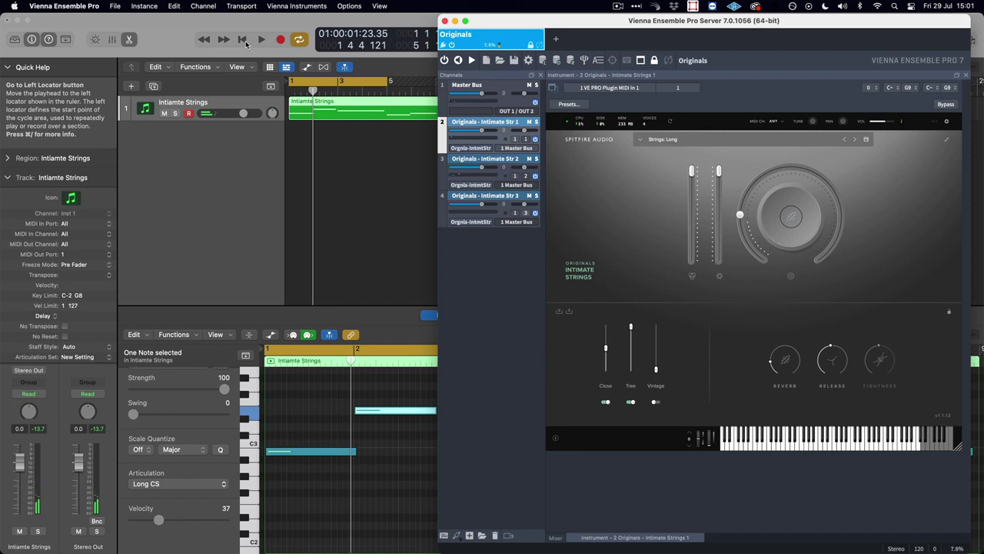